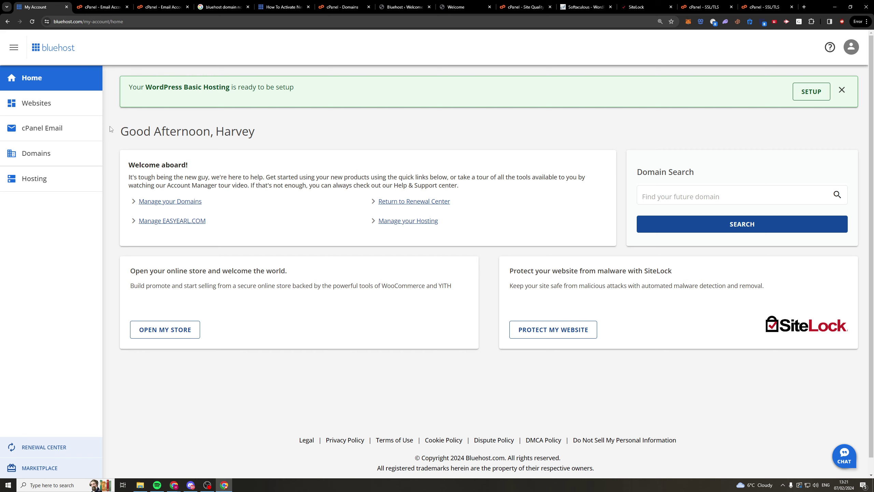
- Open the EASYEARL.COM domain details, cancel connecting hosting, and start connecting email instead
left_click(36, 159)
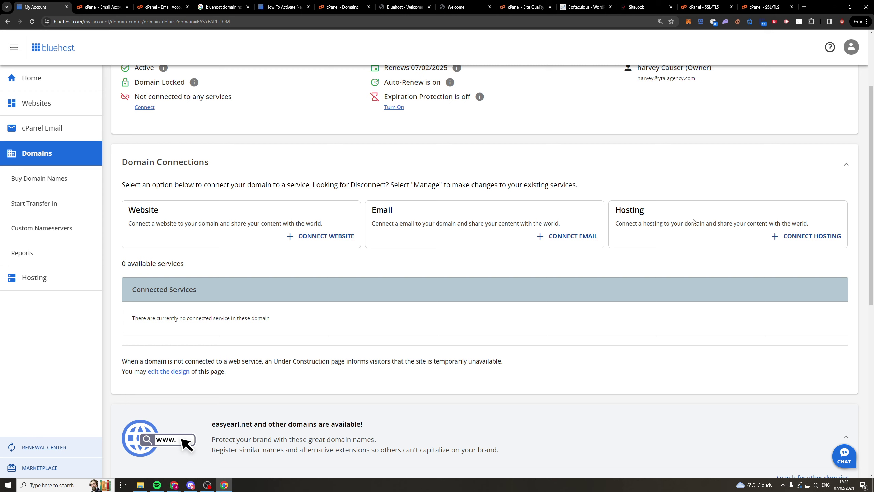
left_click(808, 243)
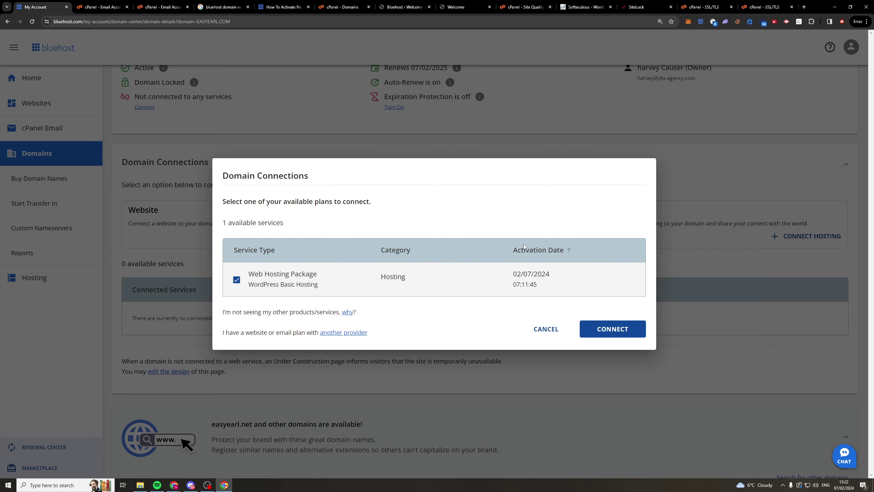
left_click(274, 142)
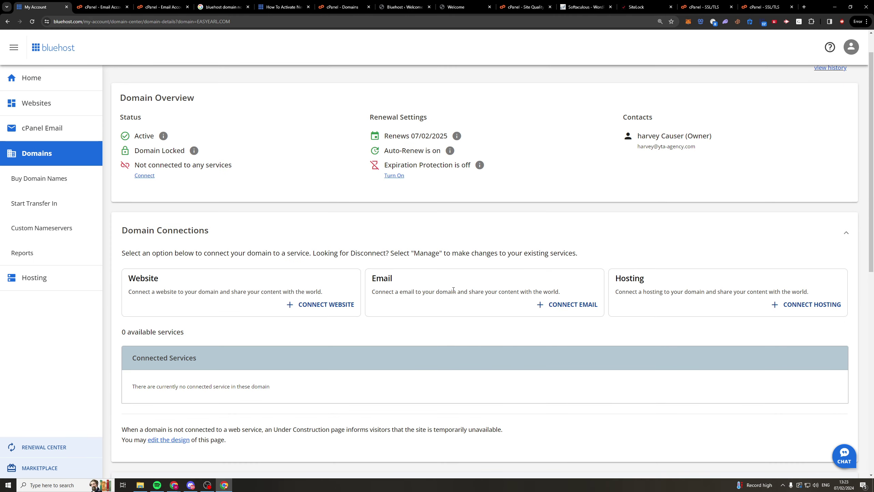
left_click(552, 305)
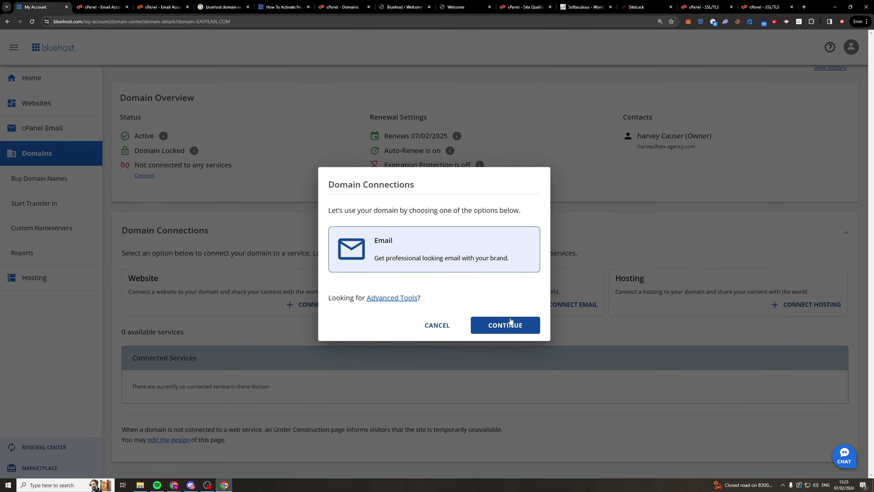
- Continue with the email option and browse the Google Workspace email plans
left_click(511, 324)
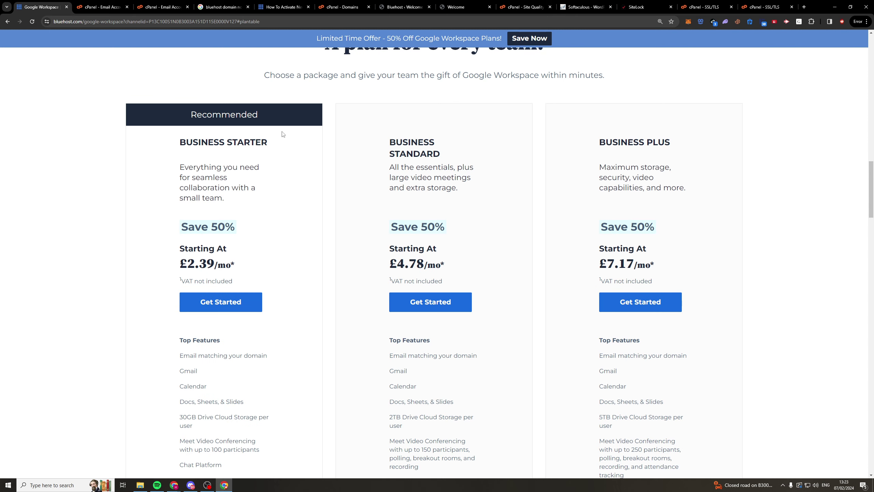
scroll(279, 133, "down", 2)
scroll(264, 121, "up", 6)
scroll(264, 121, "down", 5)
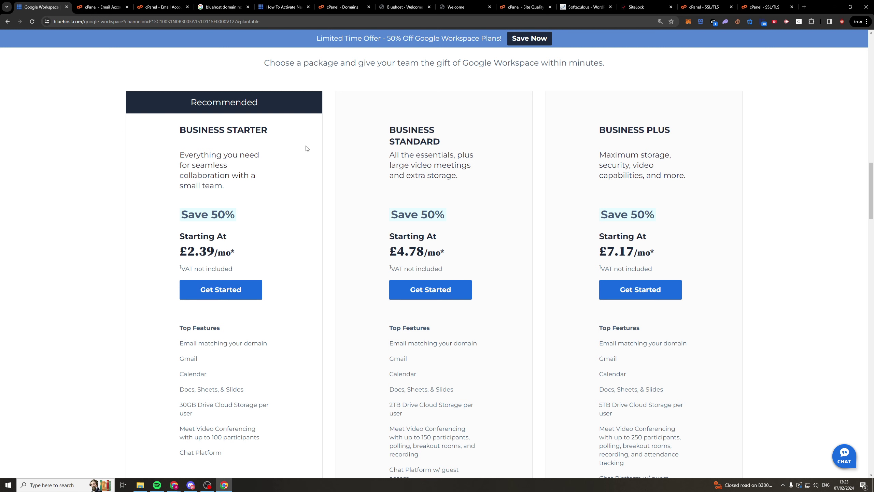
scroll(260, 116, "down", 5)
scroll(209, 152, "up", 3)
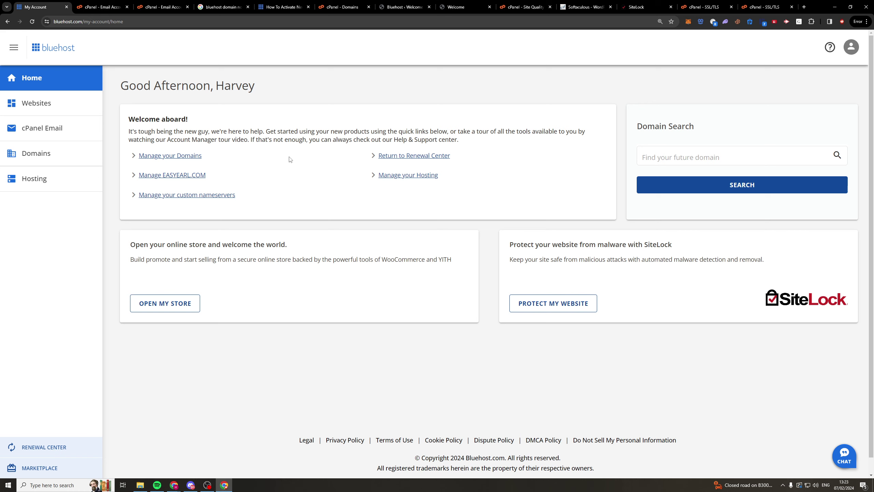
- Go to cPanel Email Accounts from the cPanel Email shortcuts in the sidebar
left_click(68, 128)
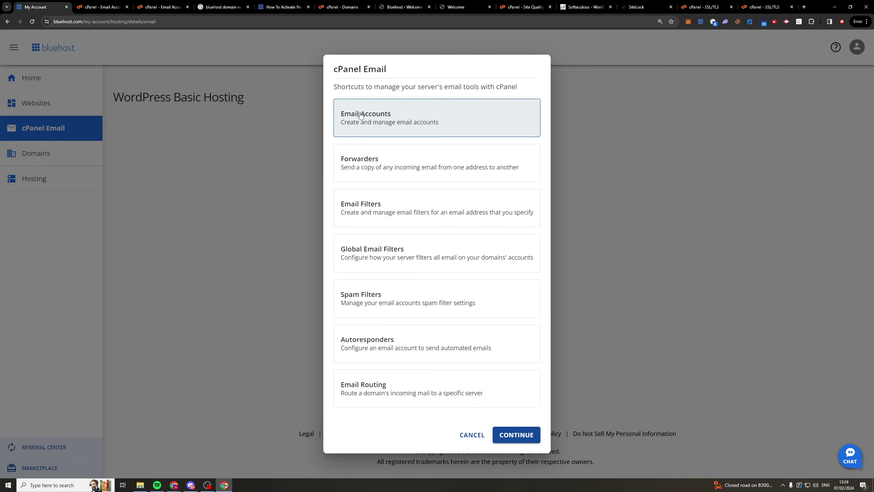
left_click(518, 439)
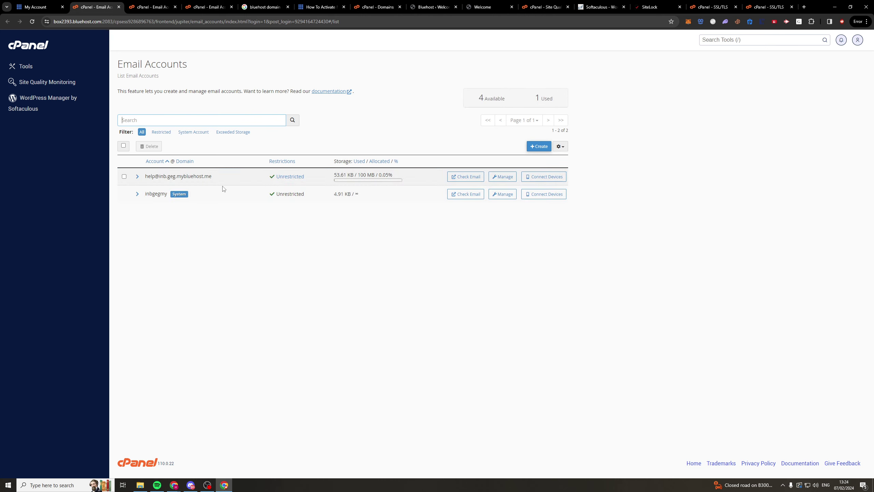
- Start a new email account with the + Create button on the Email Accounts page
left_click(544, 147)
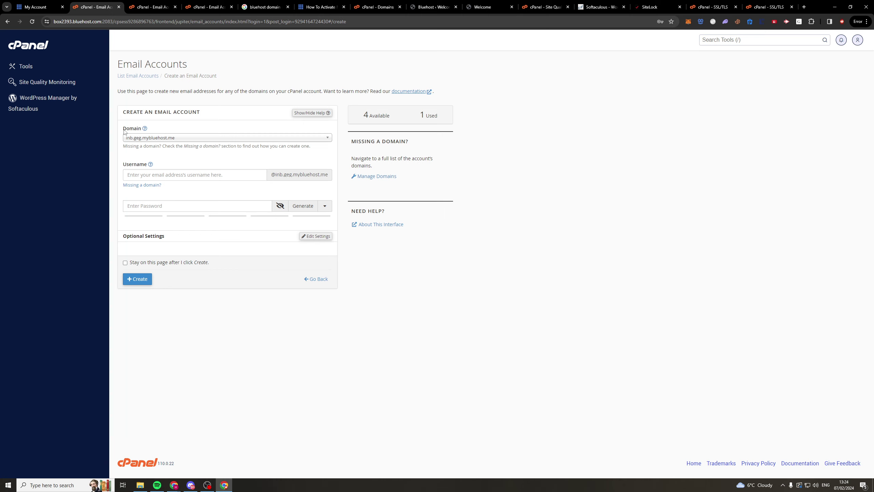
left_click(165, 177)
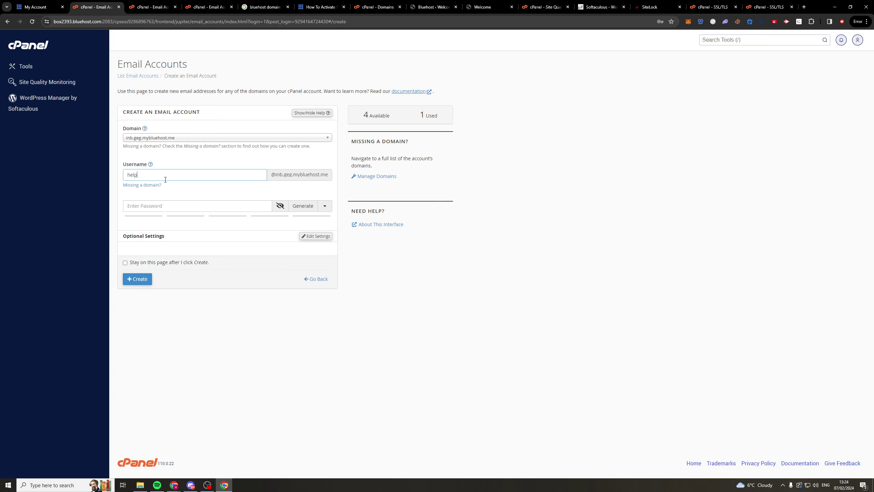
key("ctrl+a")
key("ctrl+a")
left_click(306, 162)
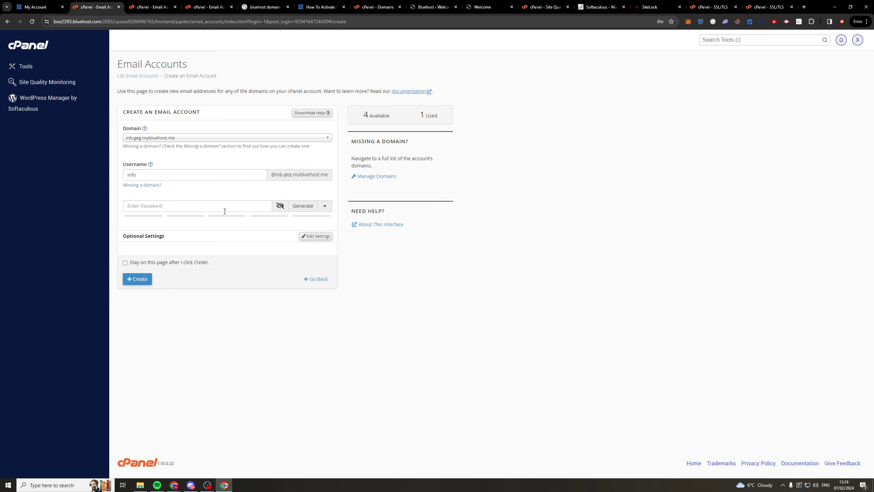
left_click(308, 208)
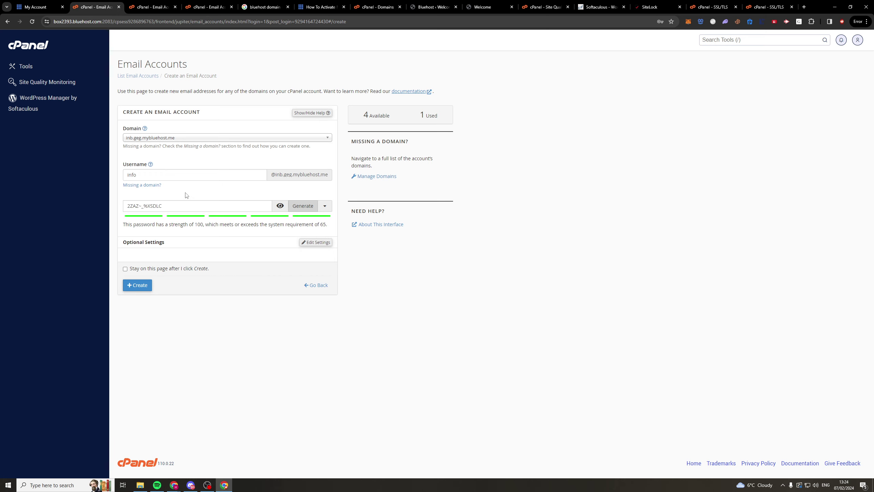
left_click(316, 242)
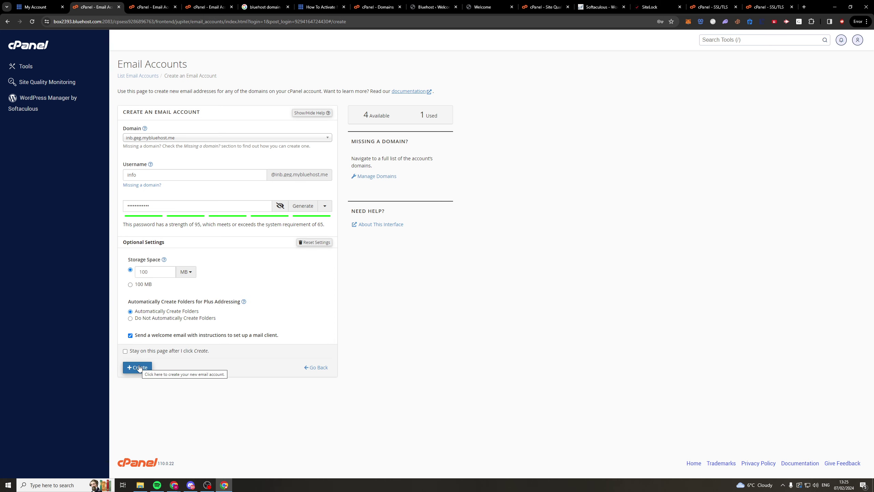
left_click(139, 368)
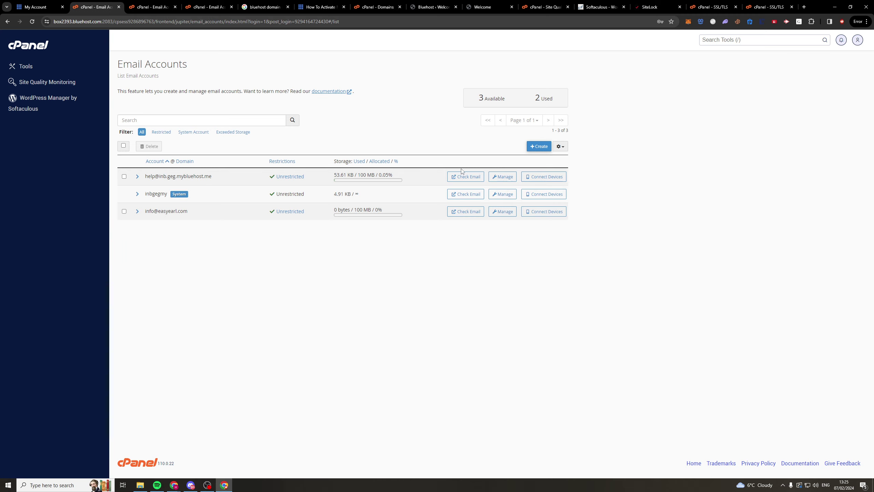
- Open webmail for the first mailbox in the Email Accounts list via Check Email
left_click(465, 176)
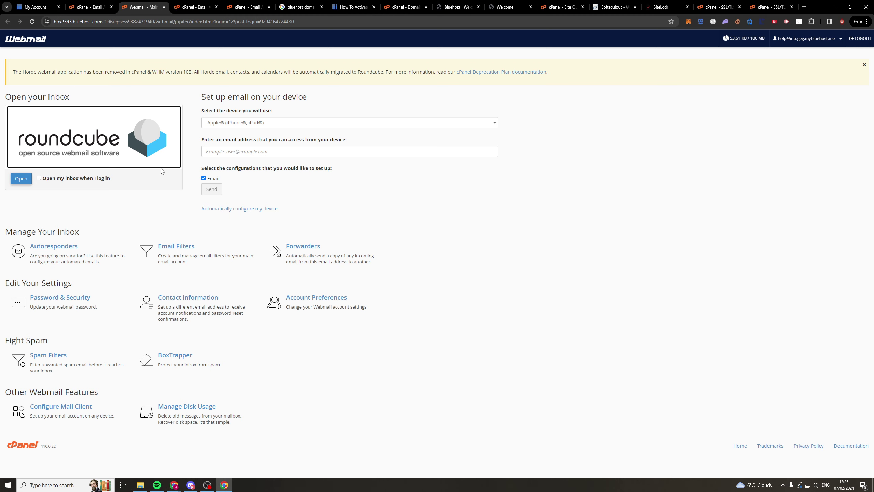
right_click(19, 182)
left_click(18, 176)
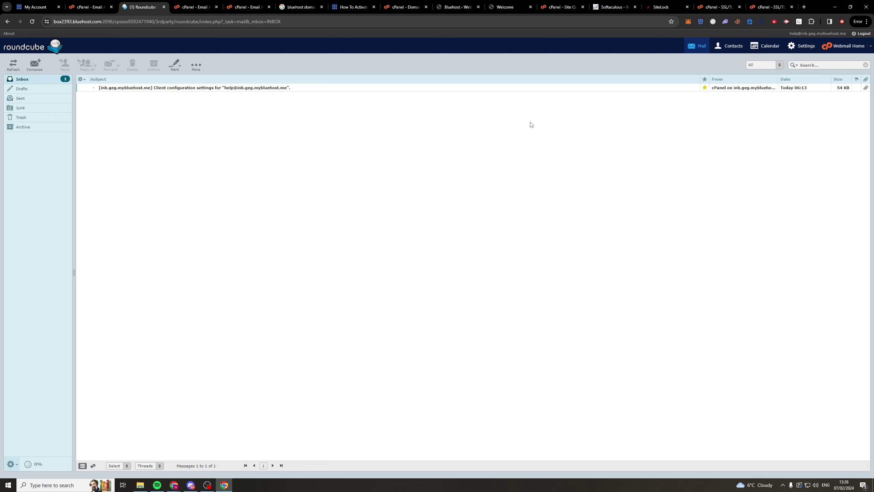
left_click(29, 71)
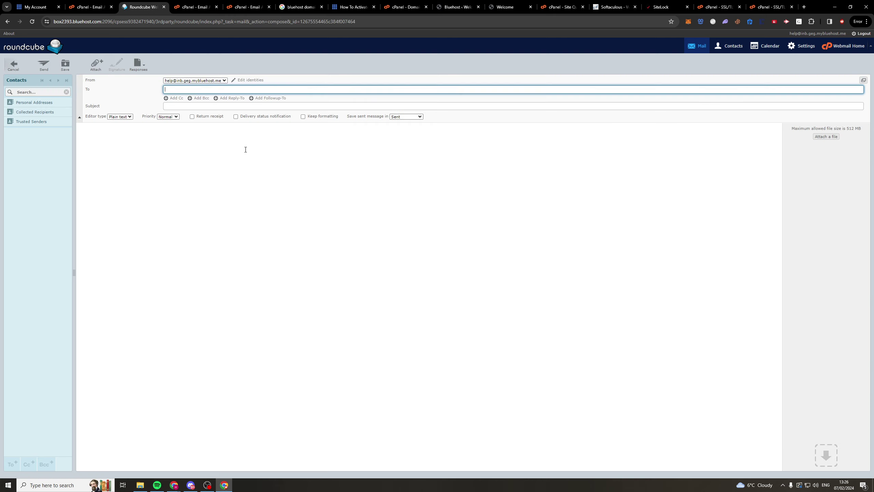
left_click(174, 164)
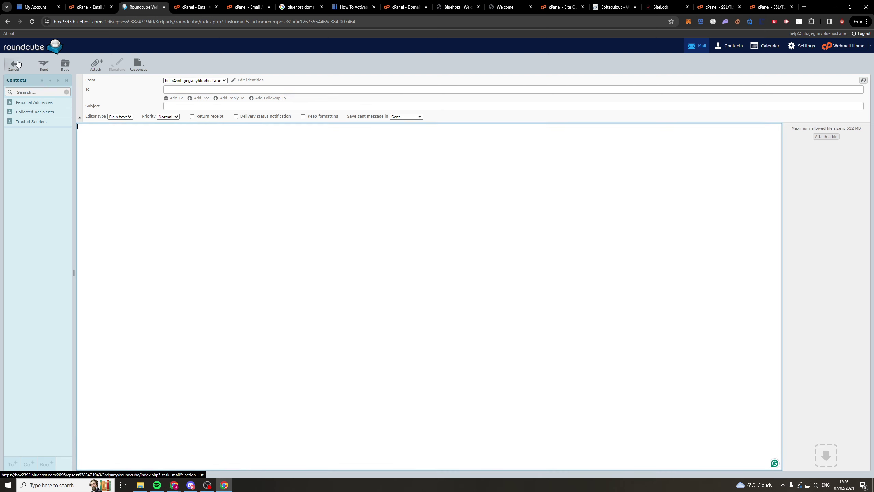
left_click(15, 65)
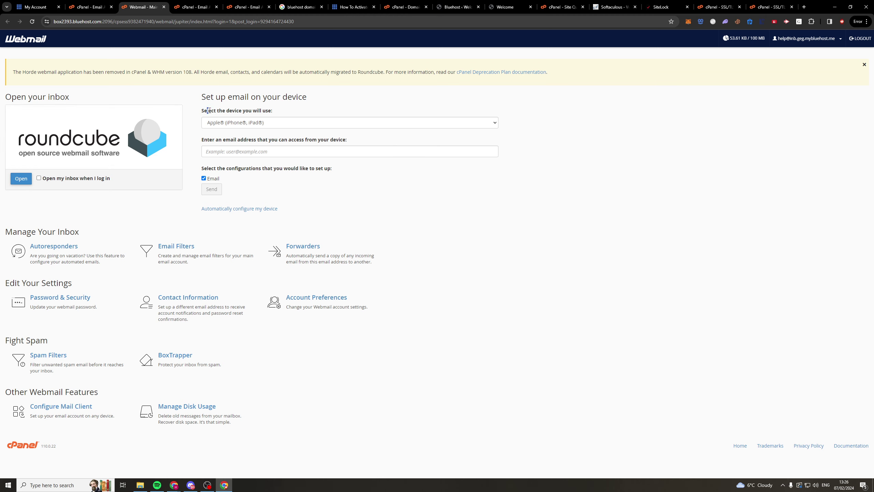
left_click_drag(208, 110, 284, 113)
left_click(283, 113)
left_click(245, 126)
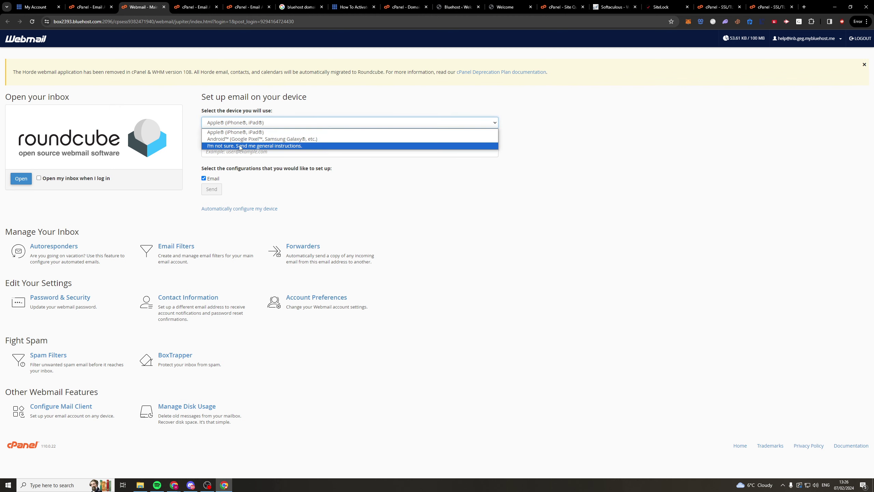
key("Escape")
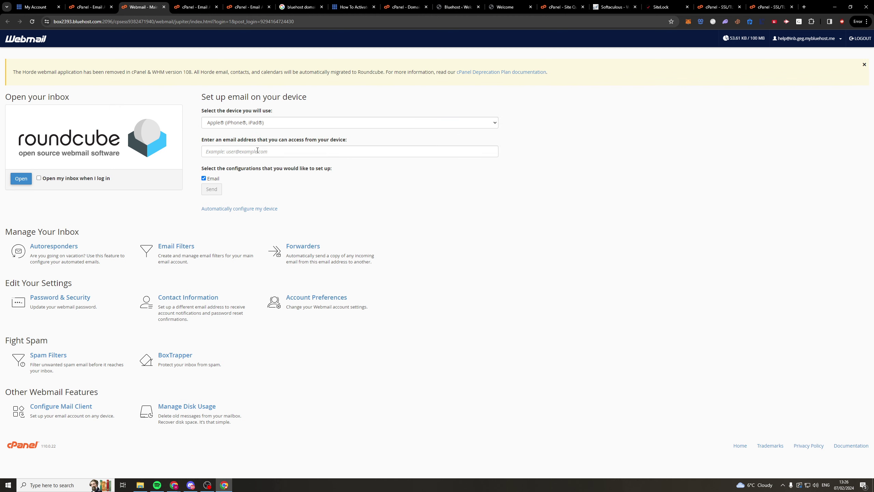